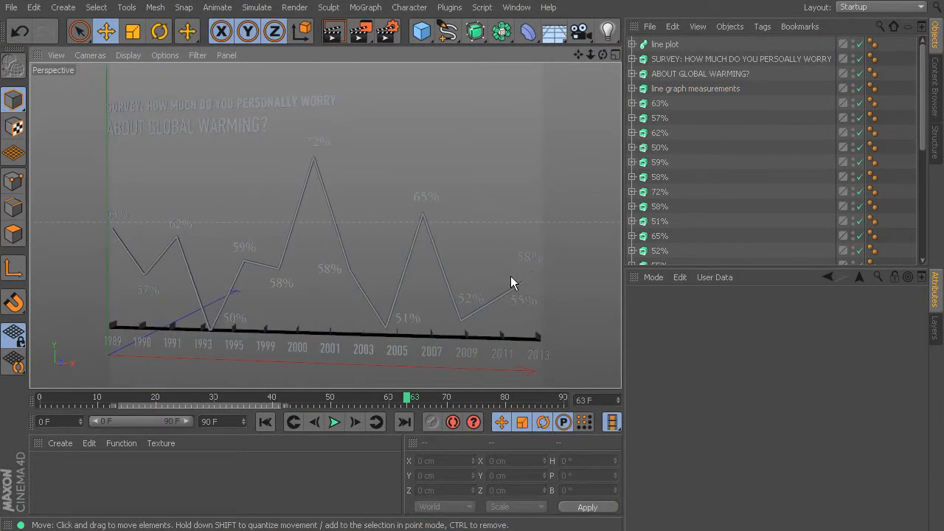
- Create a new material and disable its Specular channel
left_click_drag(510, 277, 522, 277, "alt")
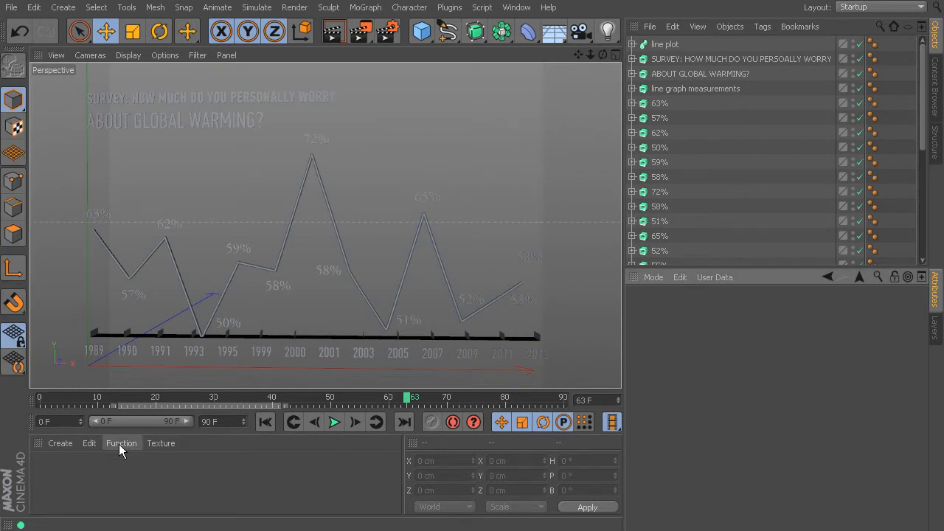
left_click(64, 446)
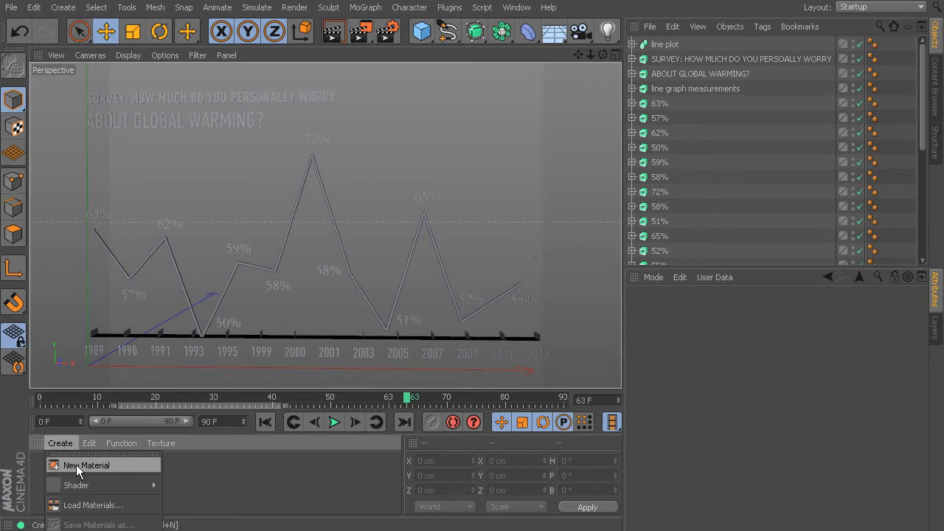
left_click(76, 465)
double_click(44, 469)
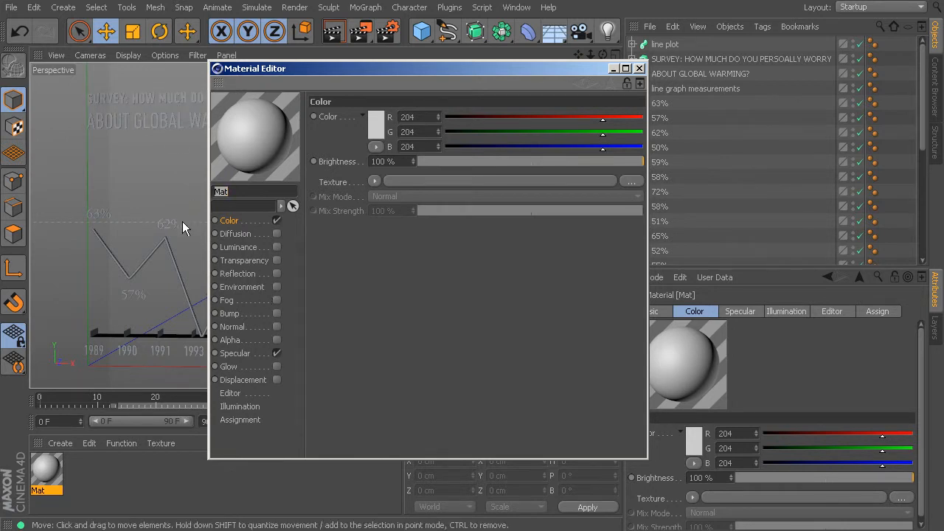
left_click(277, 354)
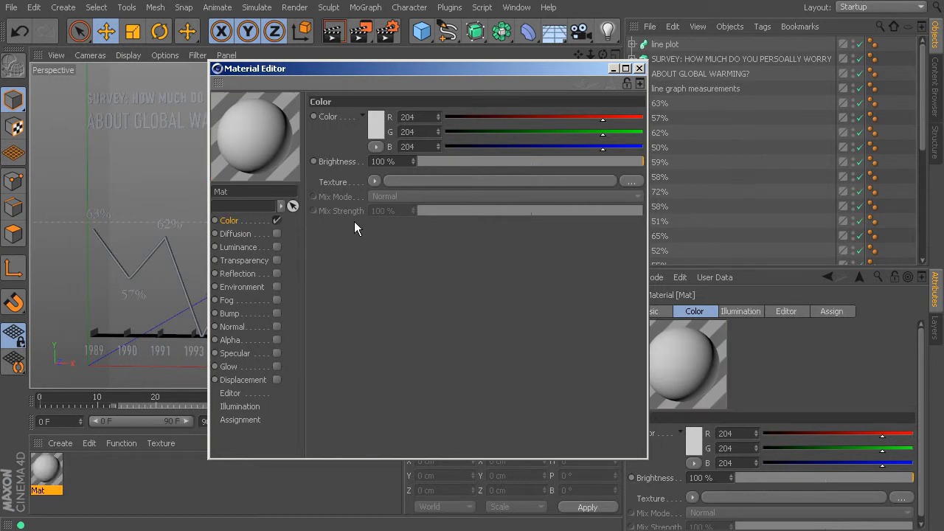
- Sample the teal from the Illustrator artwork 02_End.ai as the material's color, RGB 58, 113, 127
key("alt+Tab")
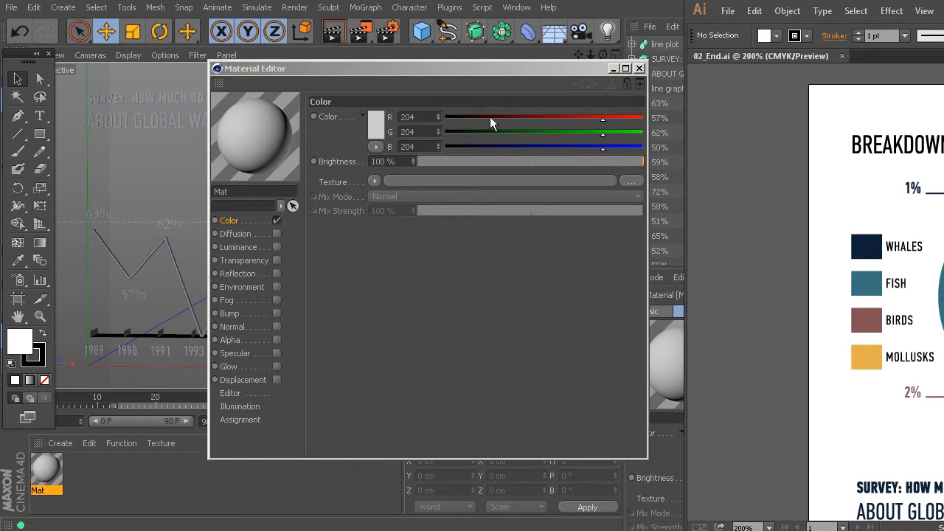
left_click(376, 126)
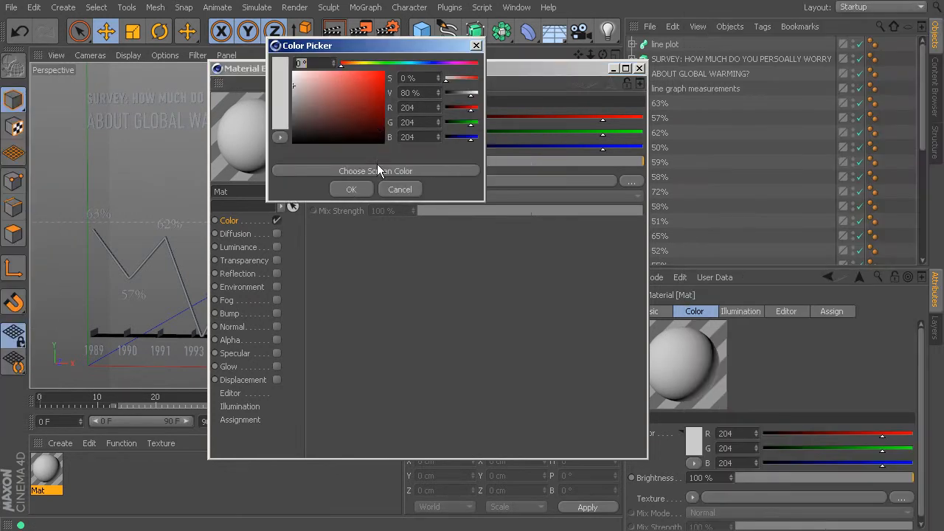
left_click(375, 170)
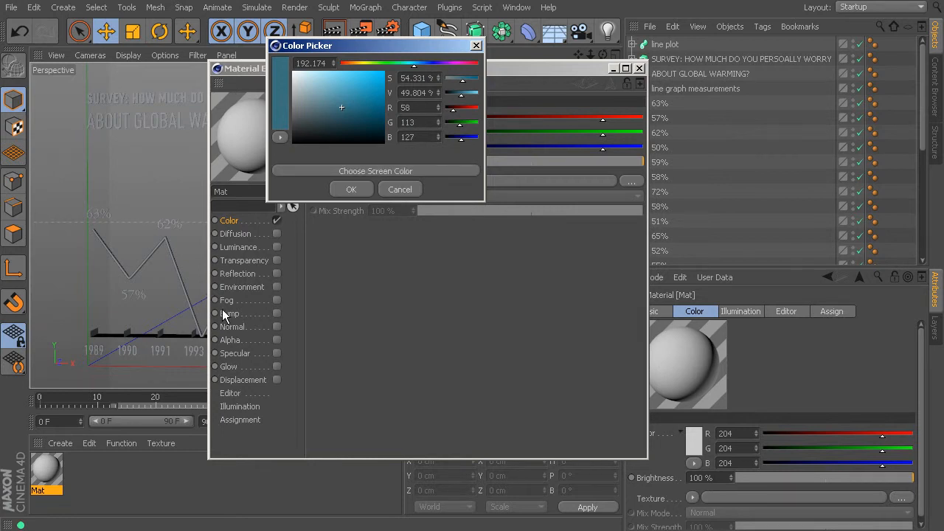
key("alt+Tab")
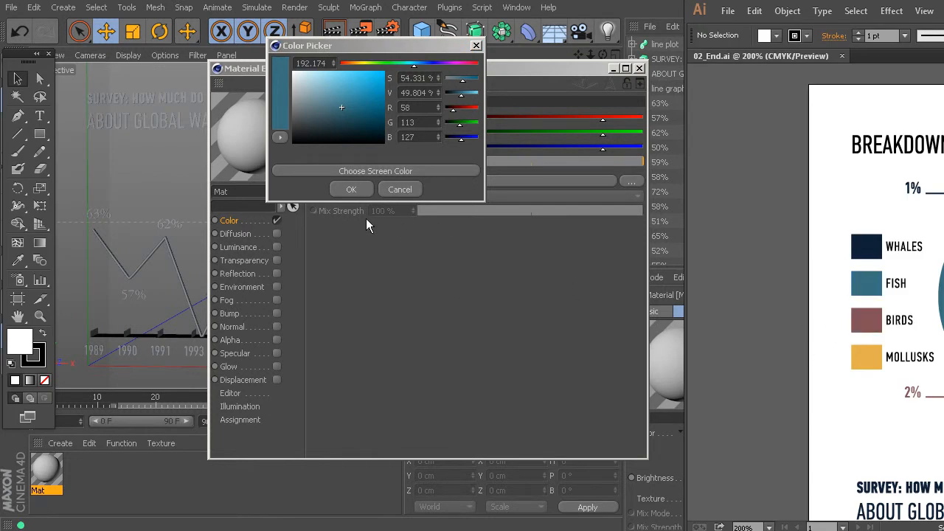
left_click(353, 189)
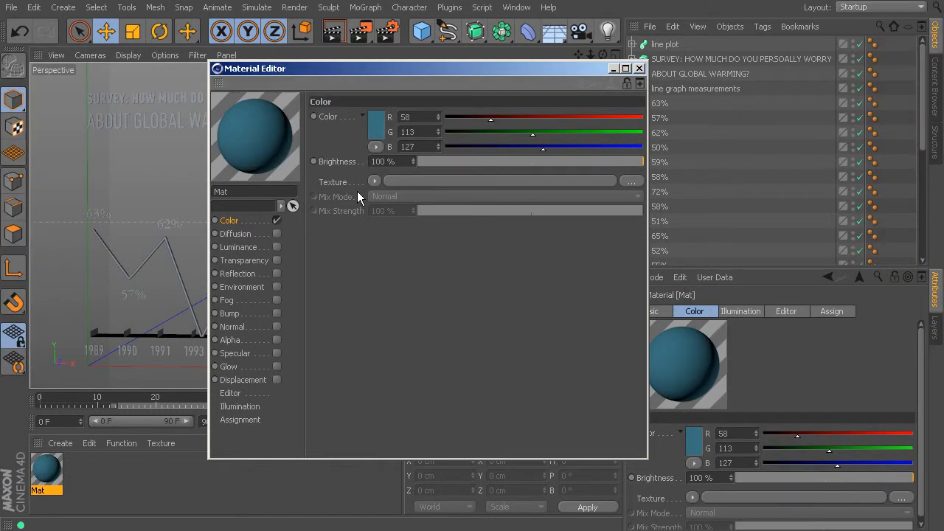
- Rename the material Teal and duplicate it to make four copies
left_click(249, 194)
double_click(249, 193)
type("Teal")
key("Return")
left_click(639, 68)
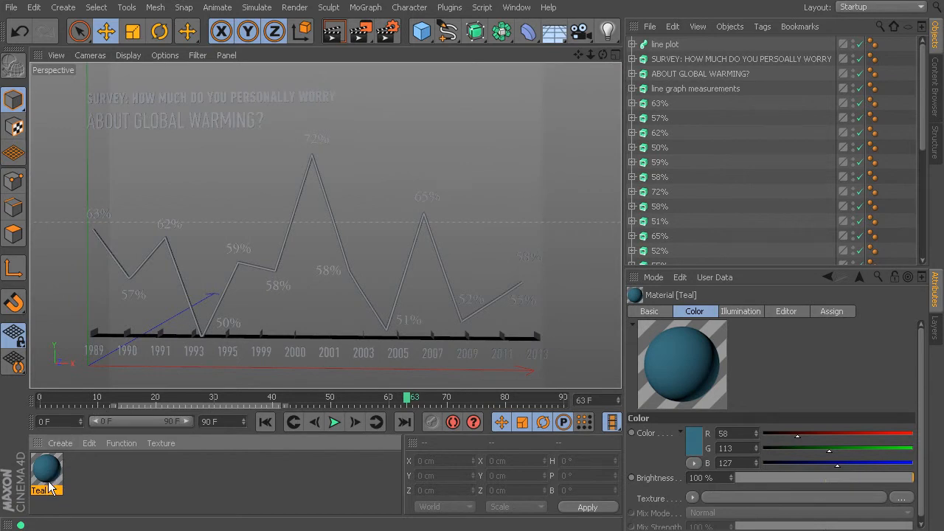
left_click_drag(53, 465, 87, 468, "ctrl")
left_click_drag(87, 467, 182, 481, "ctrl")
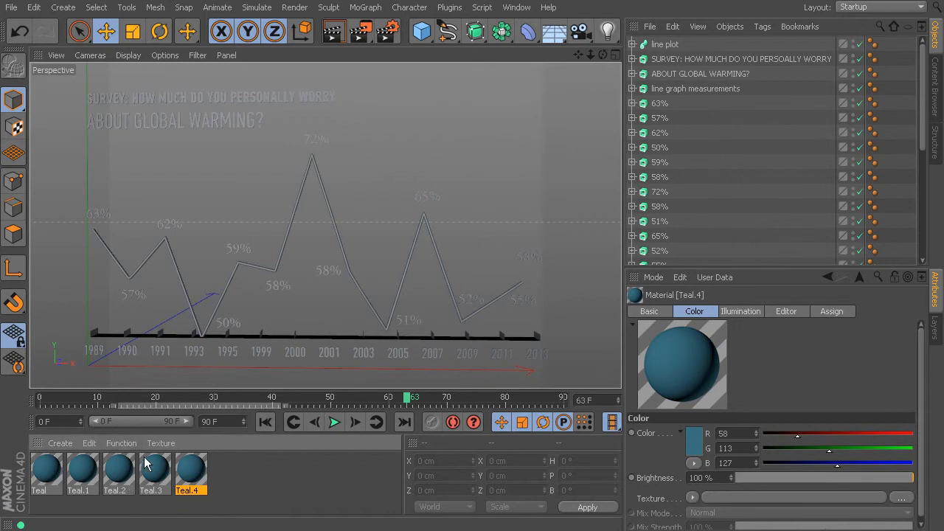
- Set the color of the Teal.4 material to a warm off-white, RGB 255, 252, 238
double_click(196, 474)
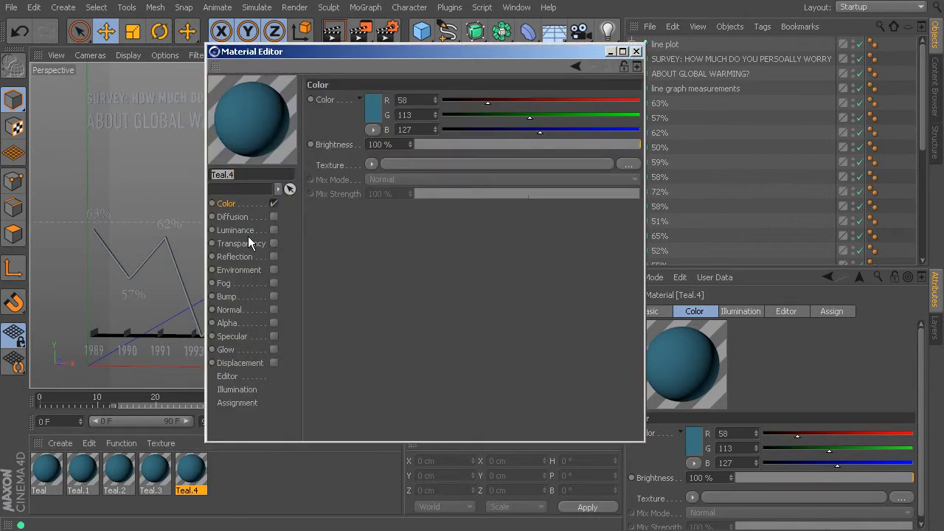
left_click(377, 106)
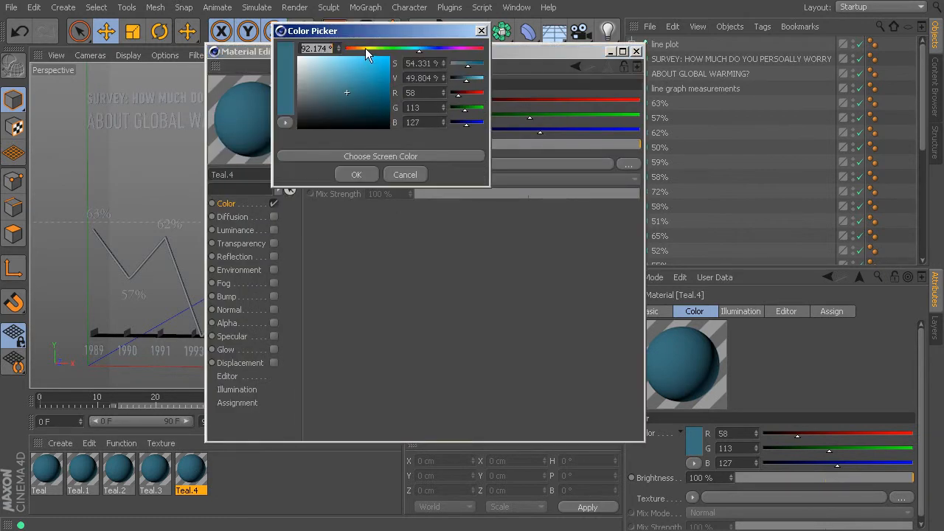
left_click(364, 48)
left_click_drag(363, 59, 304, 34)
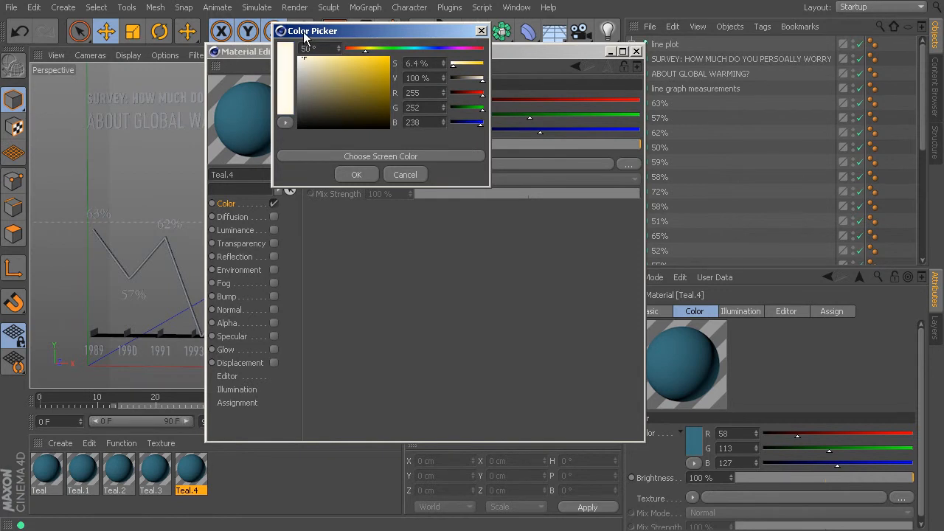
left_click(356, 175)
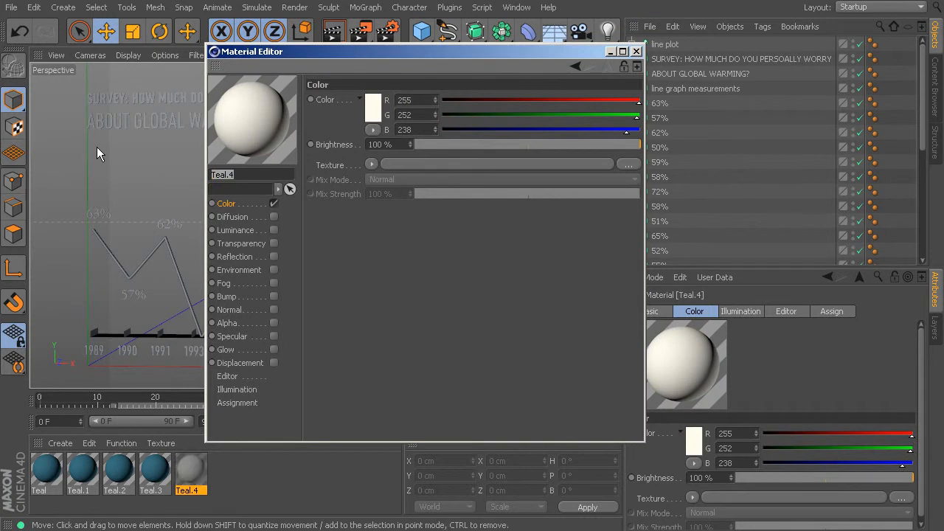
- Rename the Teal.4 material as Off White and close its editor
type("Bavk")
key("BackSpace")
key("BackSpace")
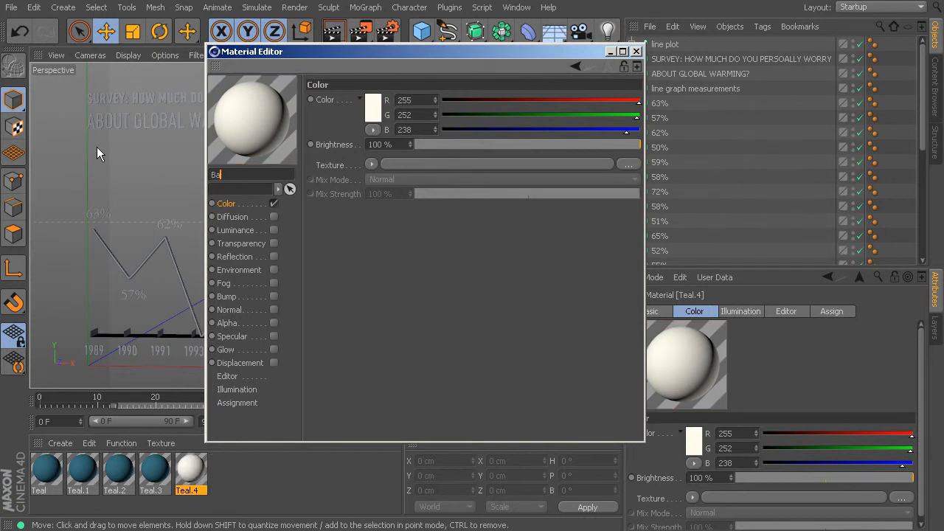
key("BackSpace")
key("BackSpace")
type("Off White")
left_click(573, 275)
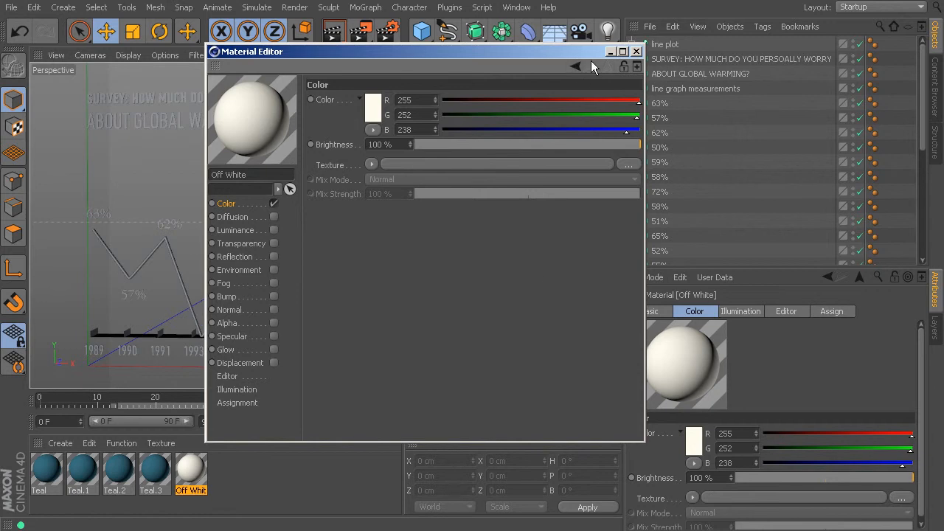
left_click(636, 51)
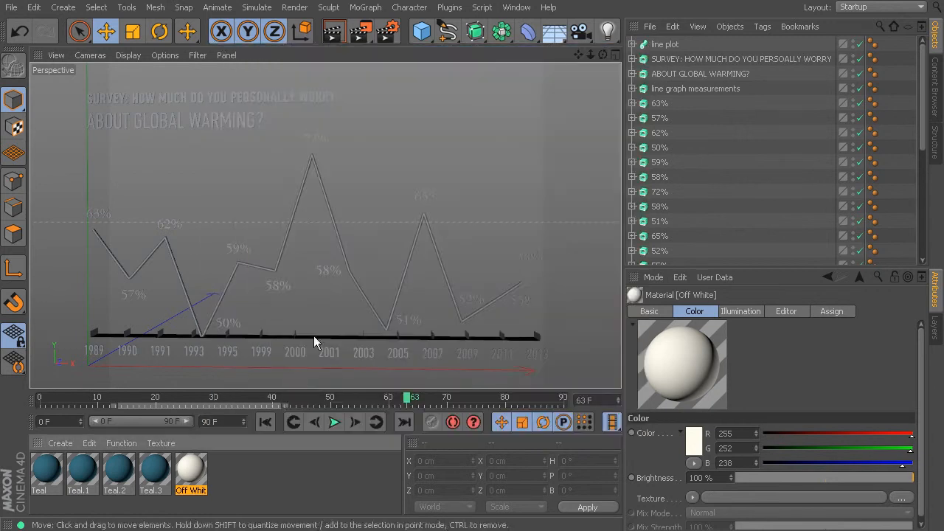
- Sample a screen color of RGB 131, 81, 84 for the Teal.3 material and rename it Mauve
double_click(150, 469)
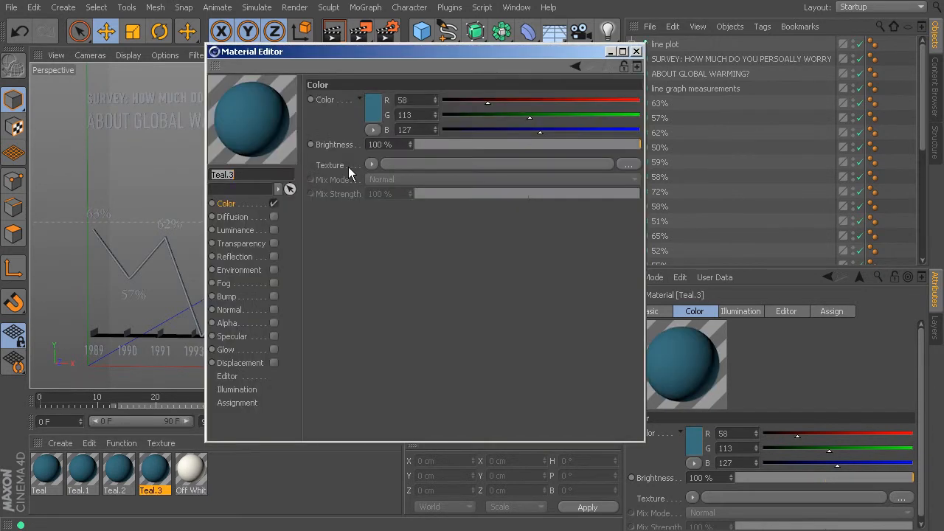
left_click(376, 108)
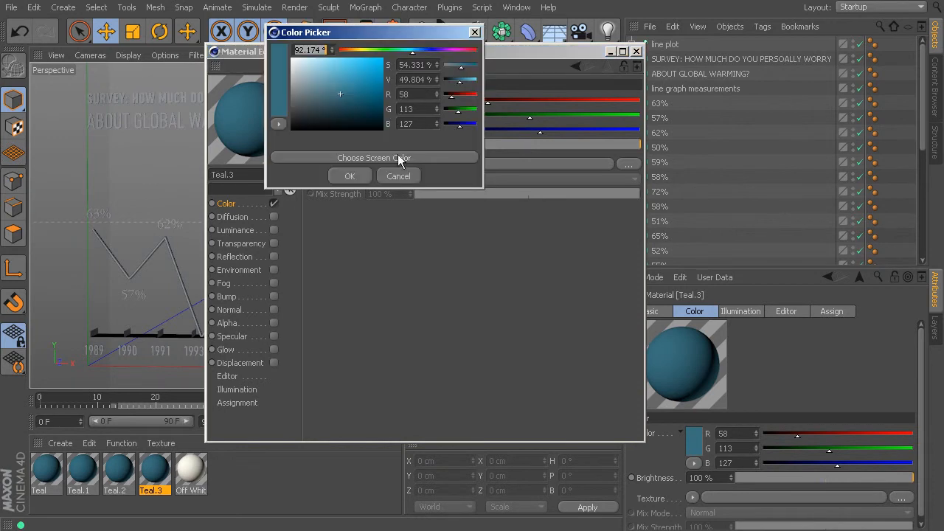
left_click(373, 157)
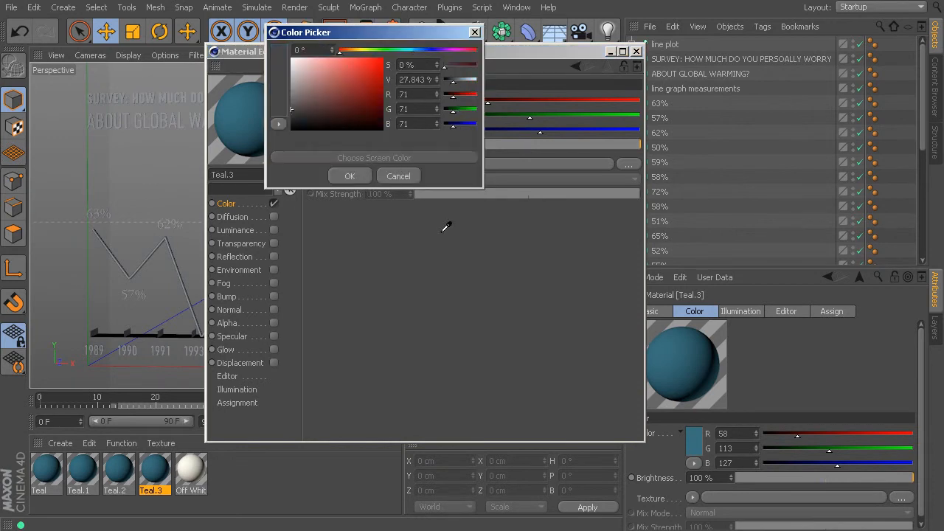
left_click(360, 179)
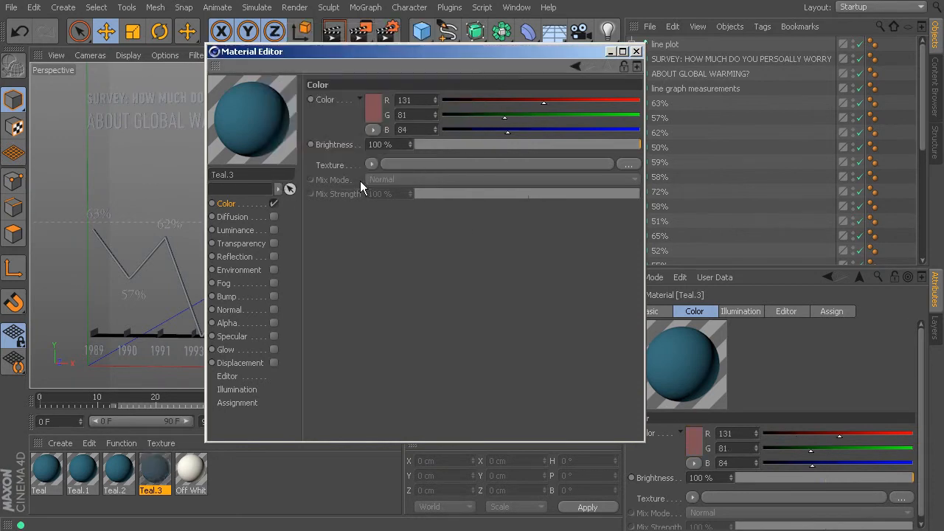
left_click(256, 174)
type("Mauve")
key("Return")
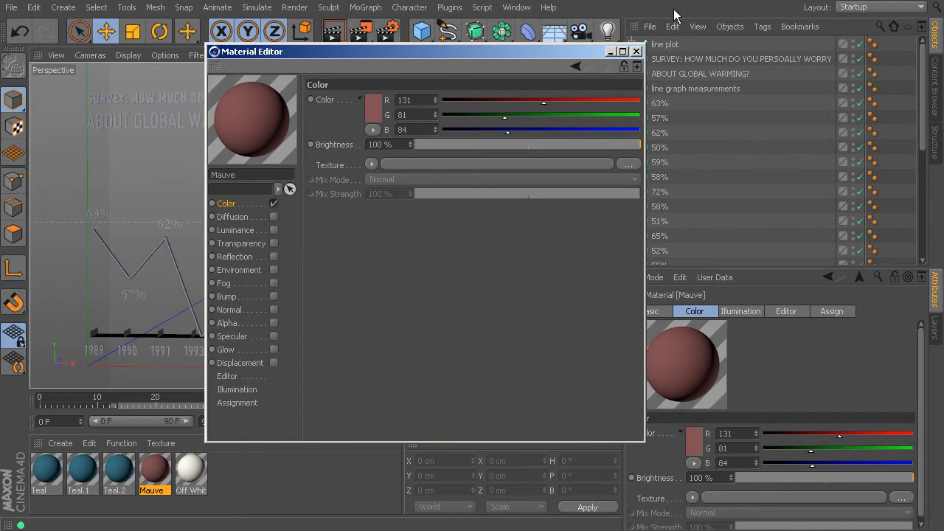
left_click(636, 51)
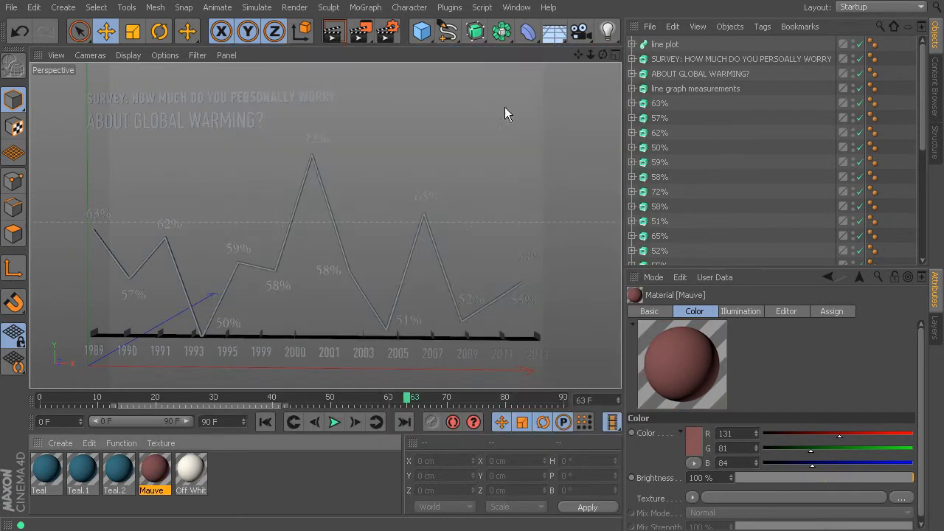
- Set the color of the Teal.2 material to RGB 228, 177, 77 and rename it Yellow
double_click(118, 474)
left_click(373, 107)
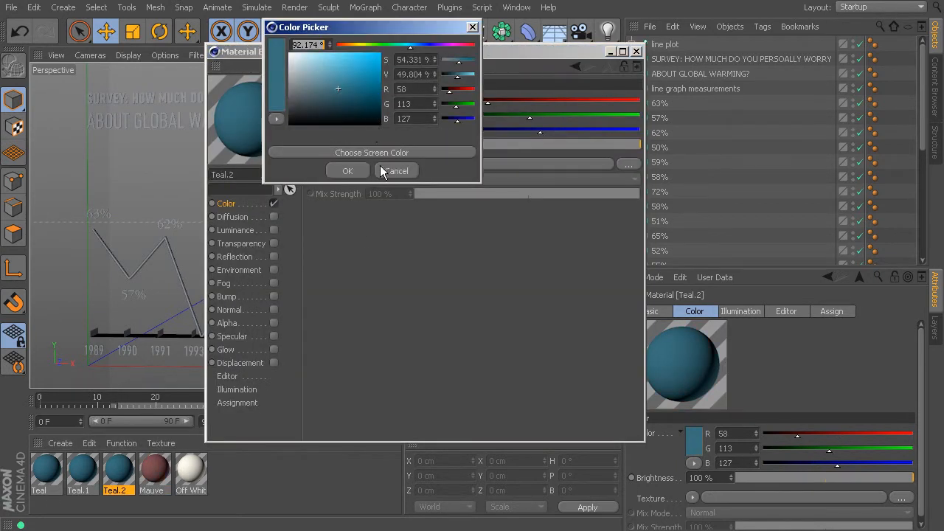
left_click(352, 45)
left_click(349, 59)
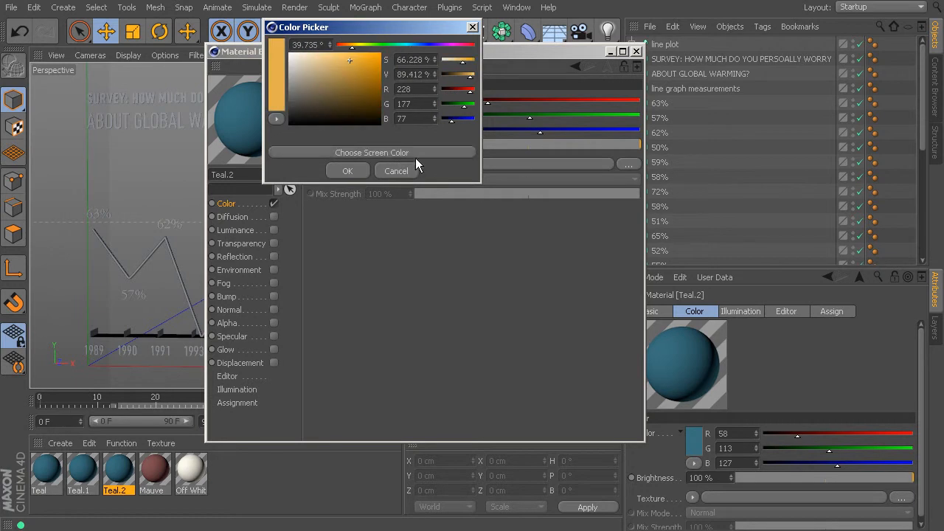
left_click(348, 170)
type("Yellow2")
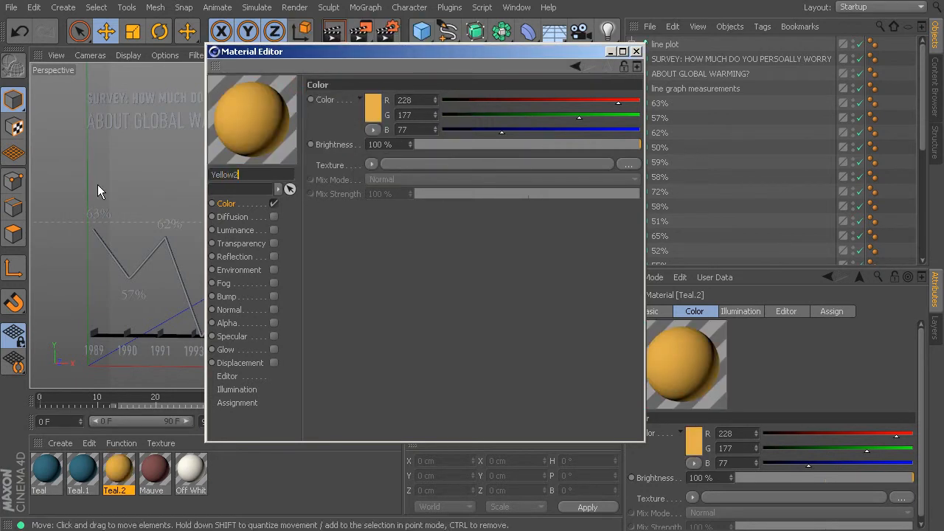
key("Return")
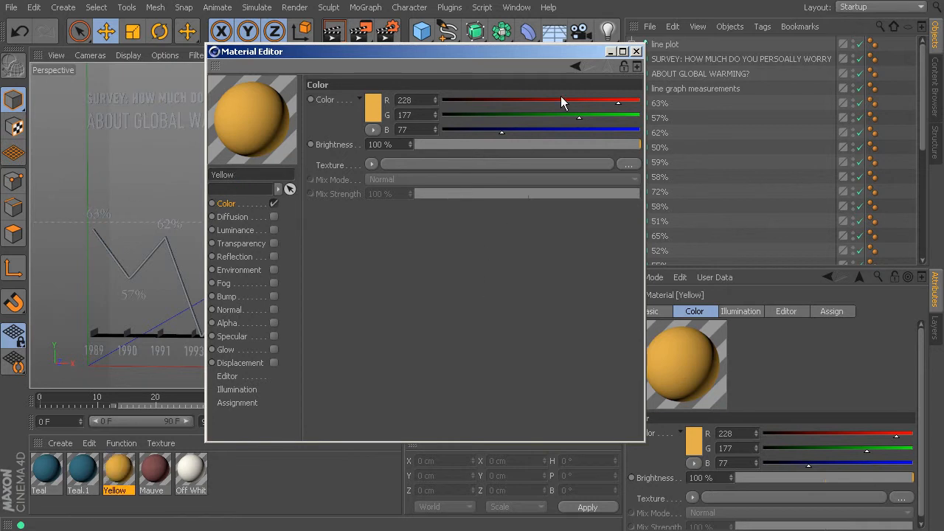
left_click(636, 51)
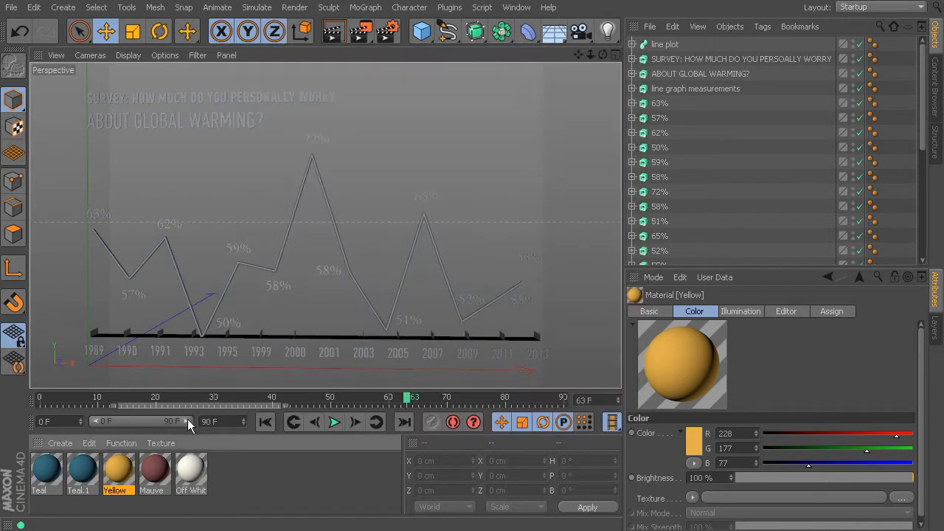
- Sample a screen color of RGB 13, 32, 53 for the Teal.1 material, rename it Navy Blue and deselect it
double_click(82, 472)
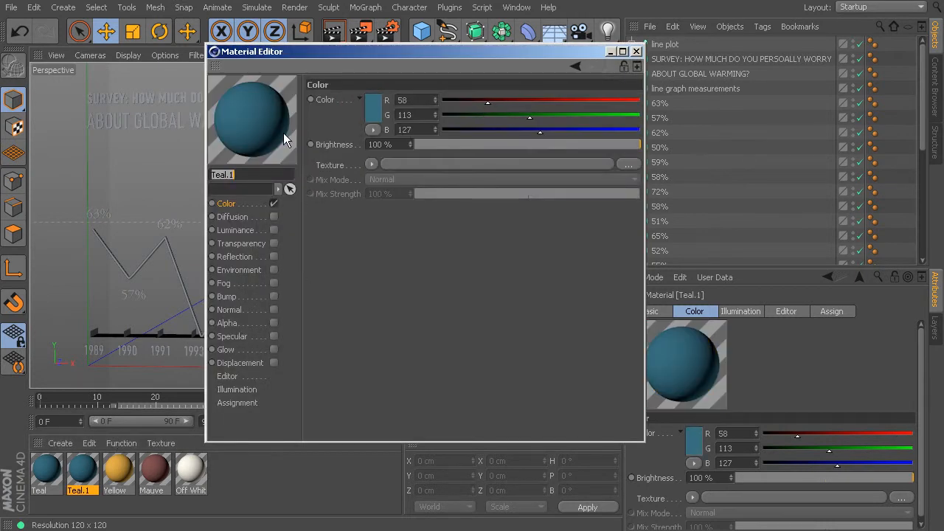
left_click(375, 117)
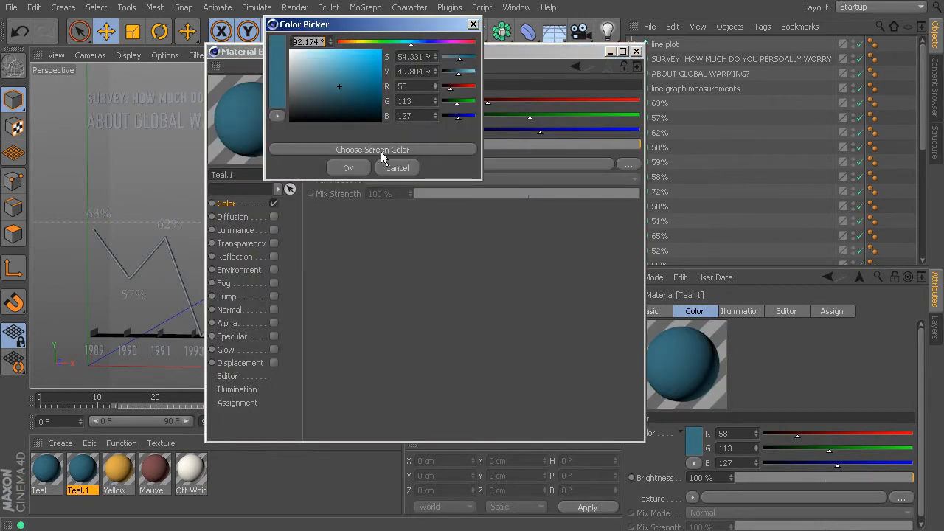
left_click(383, 150)
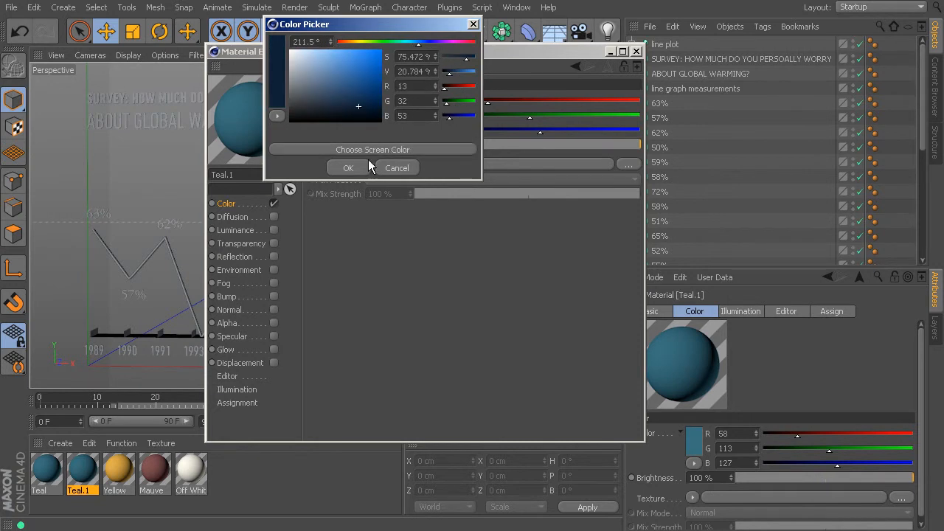
left_click(348, 168)
type("Navy")
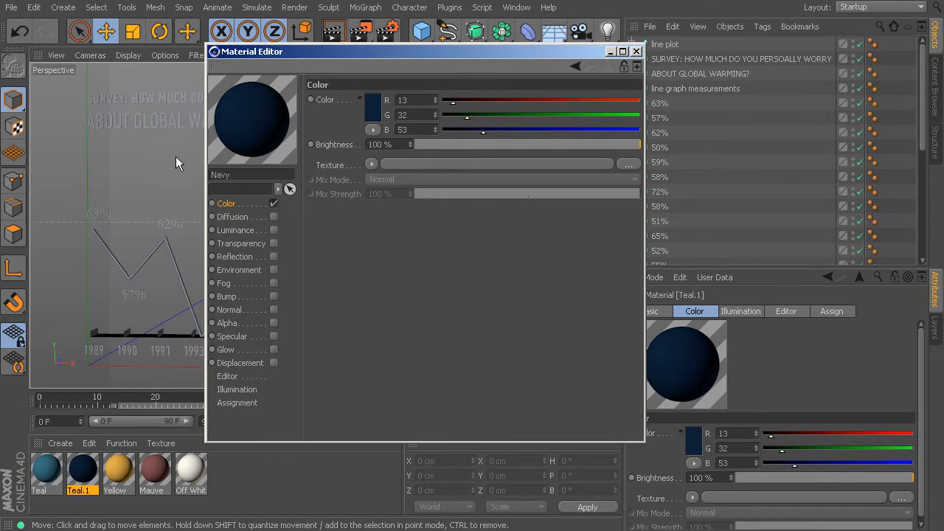
type(" Blue")
key("Return")
left_click(636, 51)
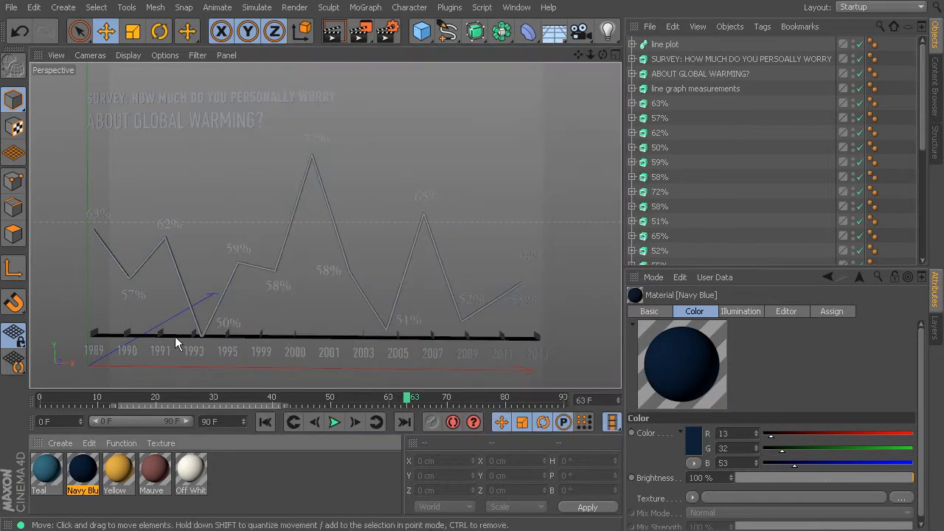
left_click(270, 505)
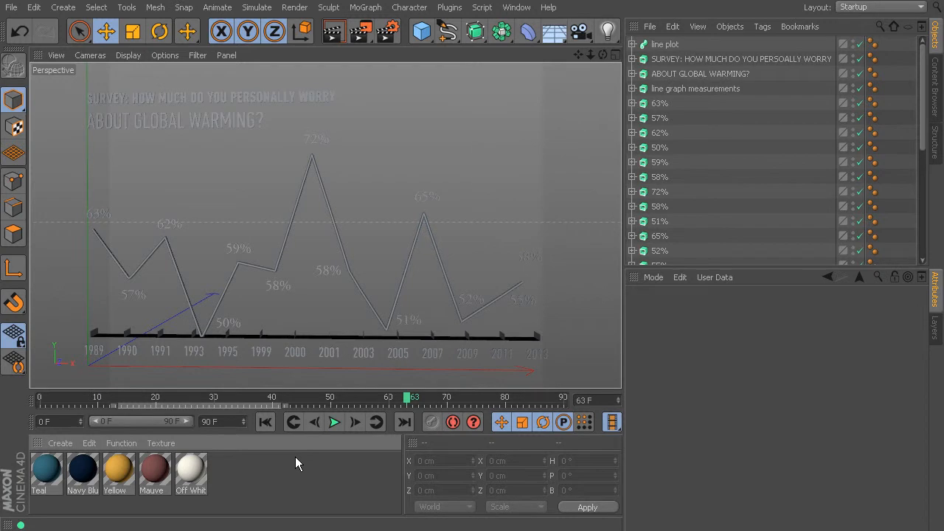
- Add a Sky object to the scene and apply the Off White material to it as the background
left_click(554, 33)
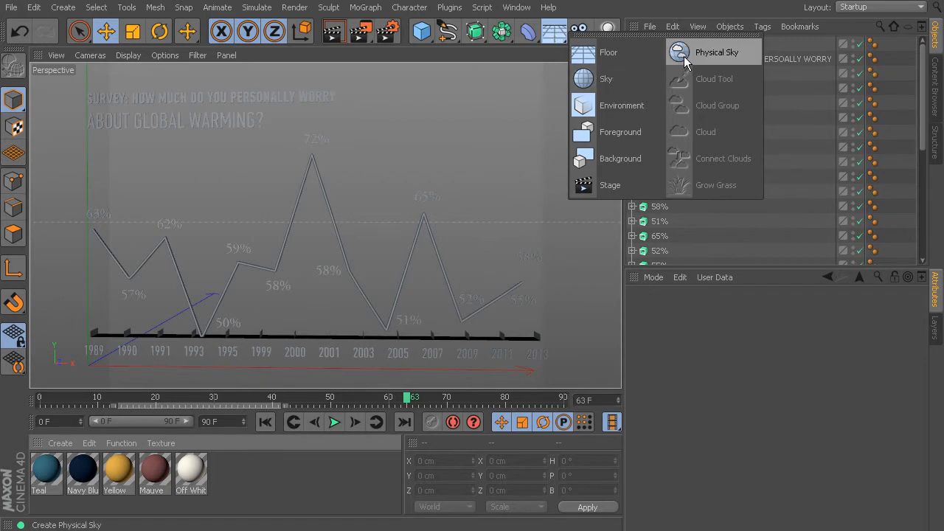
left_click(612, 81)
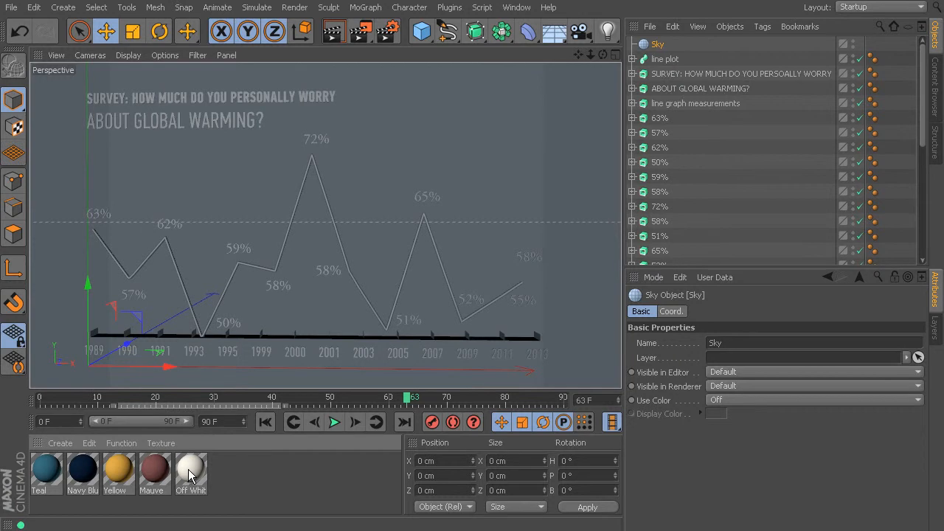
left_click_drag(553, 241, 646, 46)
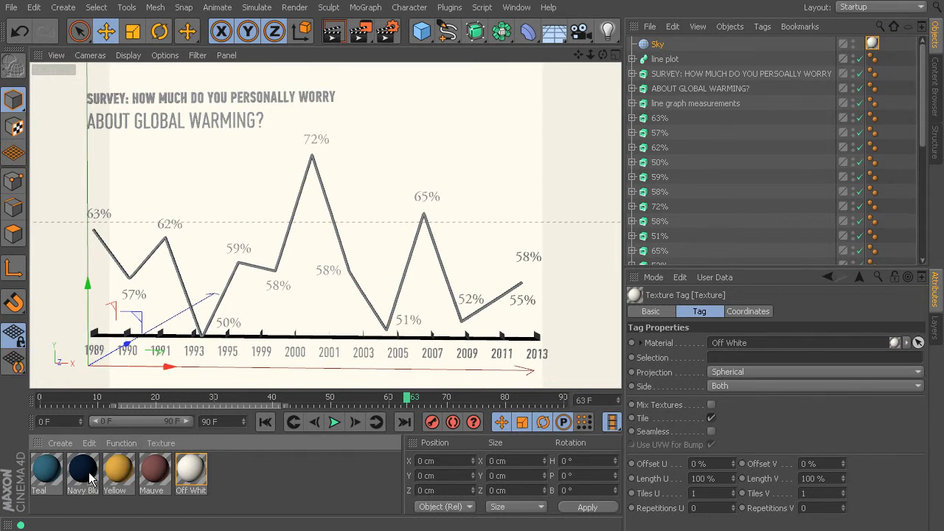
- Apply the Navy Blue material to both title text lines and the Teal material to the 63% label
left_click_drag(225, 93, 226, 94)
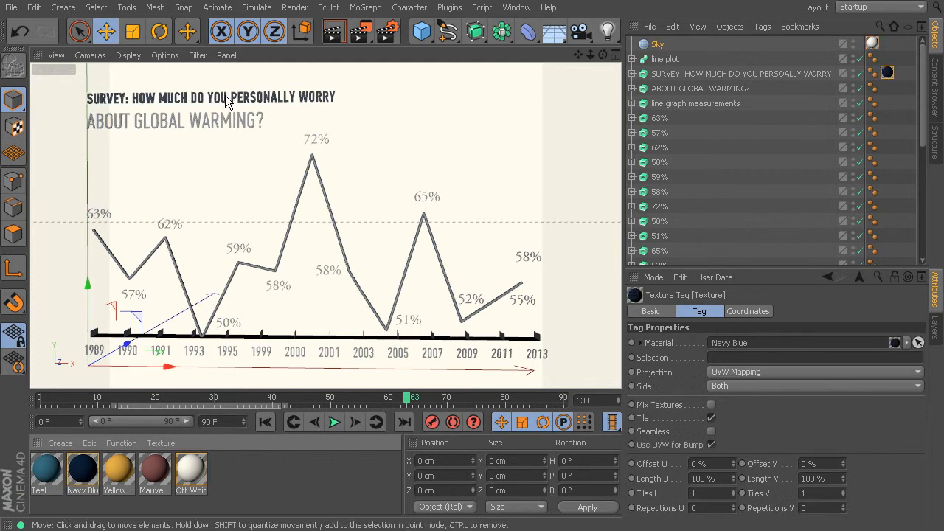
left_click_drag(163, 115, 164, 117)
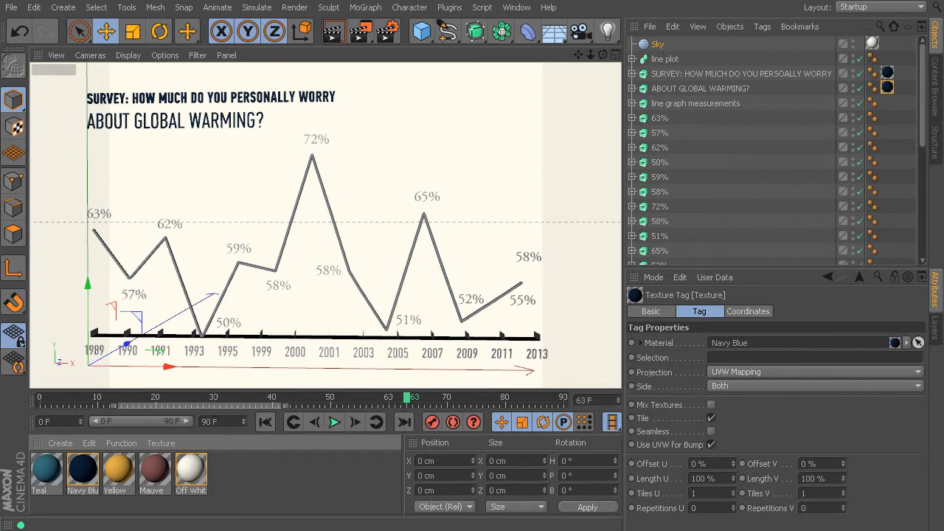
left_click_drag(37, 470, 96, 217)
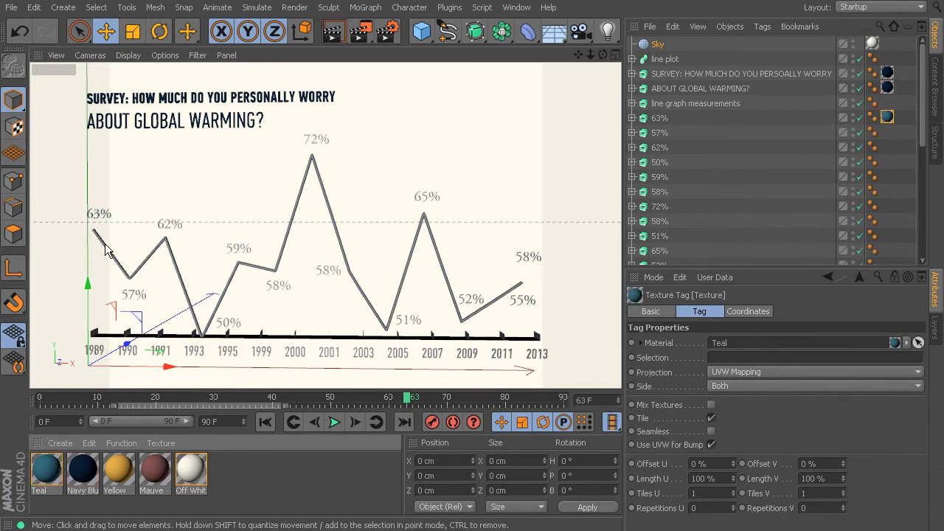
left_click_drag(56, 473, 140, 308)
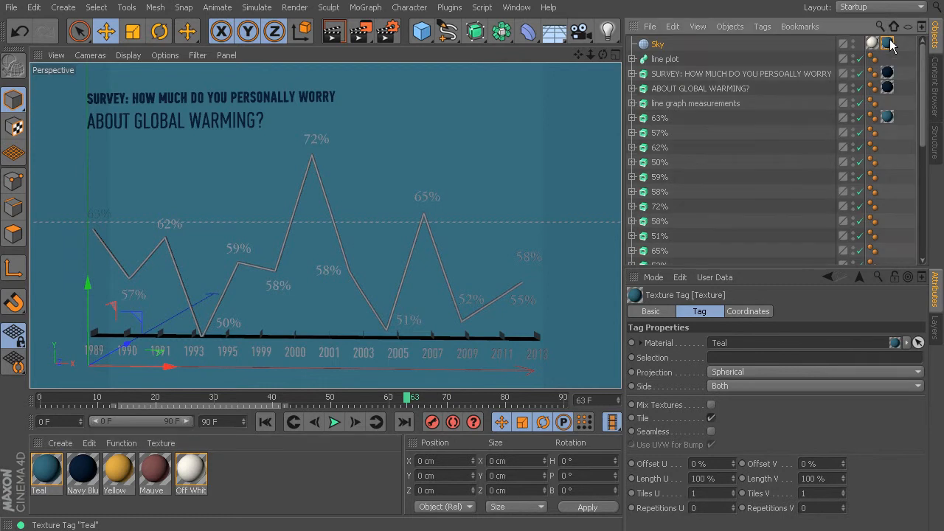
key("Delete")
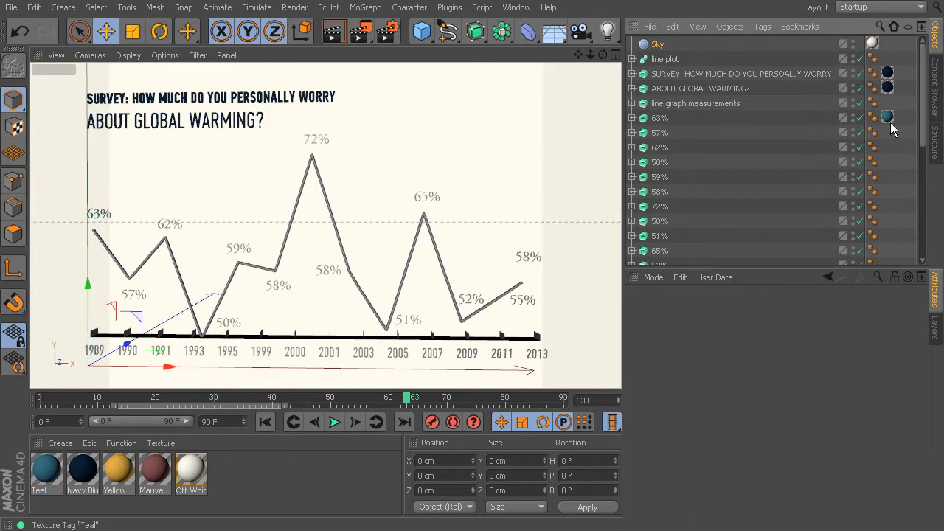
- Copy the 63% label's Teal material tag to all the other percentage labels, from 57% through the final 58%
left_click(676, 118)
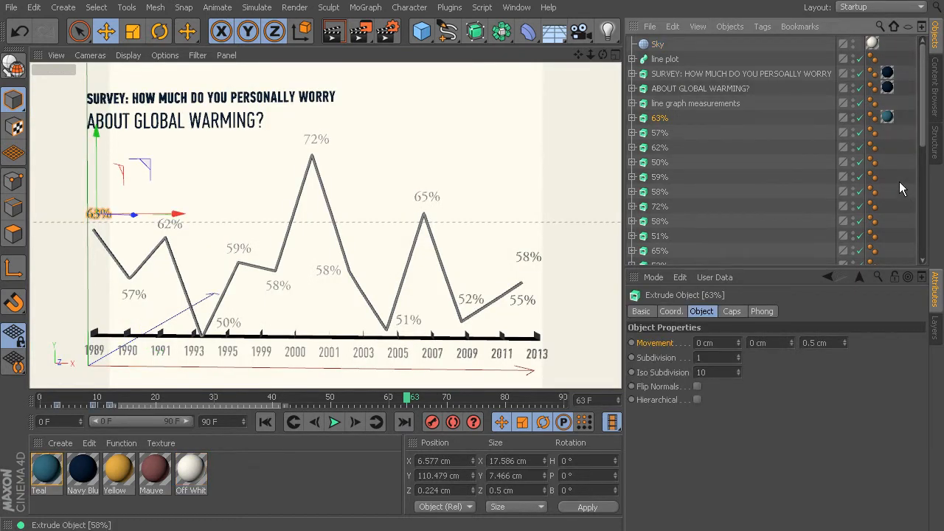
left_click(887, 118)
left_click_drag(887, 119, 889, 197, "ctrl")
left_click_drag(886, 234, 887, 236, "ctrl")
left_click_drag(924, 129, 920, 183)
left_click_drag(888, 149, 887, 144, "ctrl")
left_click_drag(887, 142, 888, 172, "ctrl")
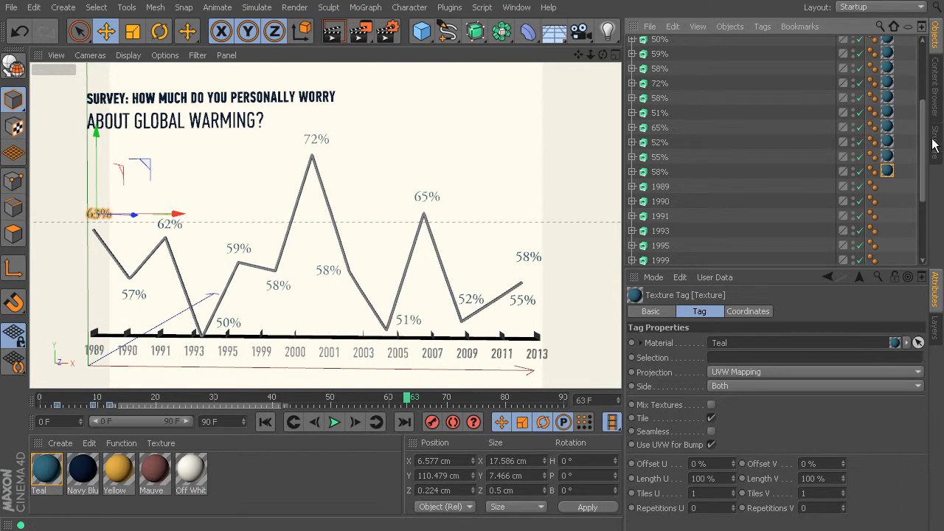
- Apply the Mauve material to the line plot and the Yellow material to the line graph measurements object
left_click_drag(924, 141, 925, 48)
left_click_drag(147, 475, 673, 61)
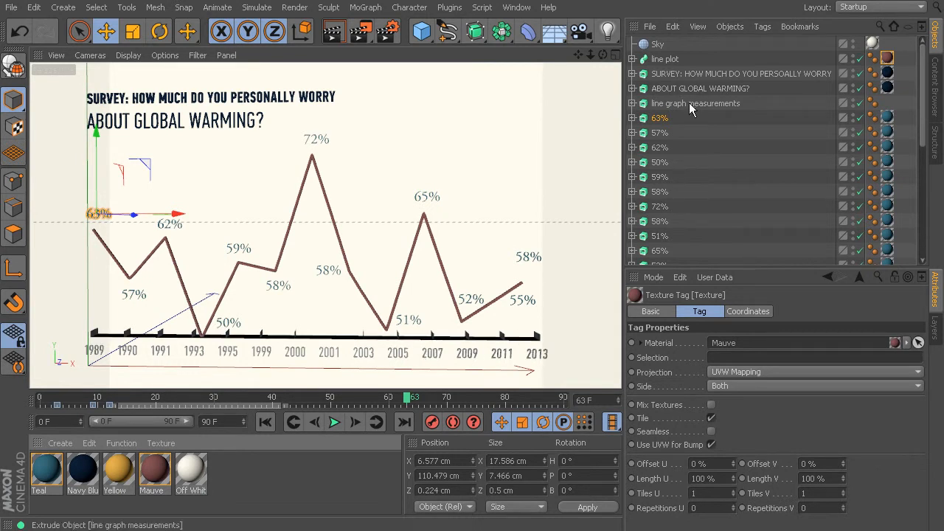
left_click_drag(118, 464, 697, 105)
right_click_drag(357, 356, 421, 336, "alt")
left_click_drag(420, 336, 514, 210, "alt")
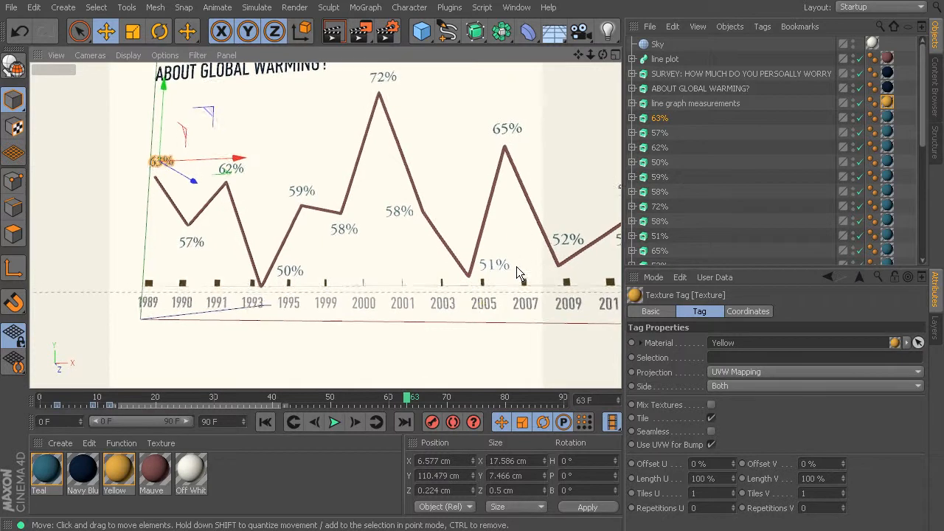
scroll(516, 263, "up", 2)
middle_click_drag(553, 230, 474, 238, "alt")
left_click_drag(474, 242, 494, 298, "alt")
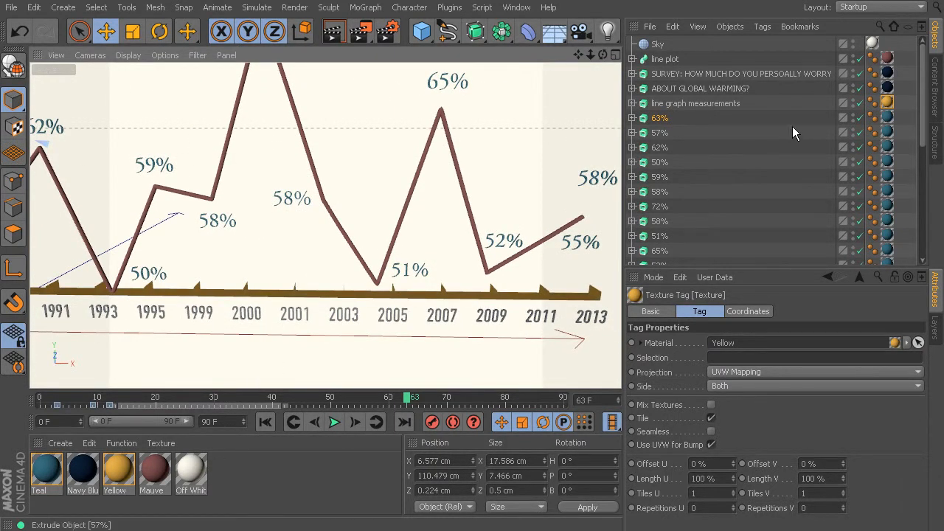
- Apply the Navy Blue material to the 1989 label and copy its tag to every year label through 2013
left_click_drag(931, 81, 926, 177)
left_click_drag(83, 468, 667, 91)
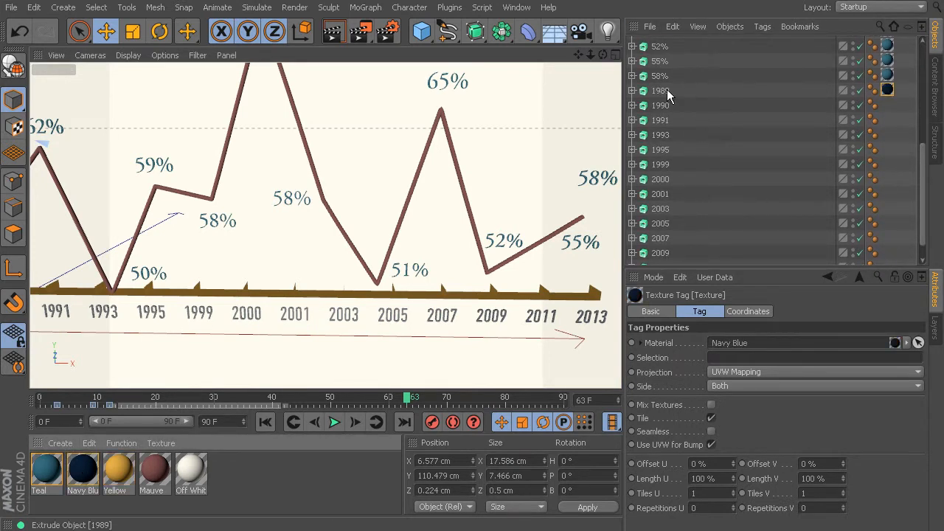
left_click_drag(887, 90, 892, 224, "ctrl")
left_click_drag(888, 223, 890, 238, "ctrl")
left_click_drag(888, 238, 890, 253, "ctrl")
left_click_drag(927, 168, 928, 188)
left_click_drag(890, 230, 890, 261, "ctrl")
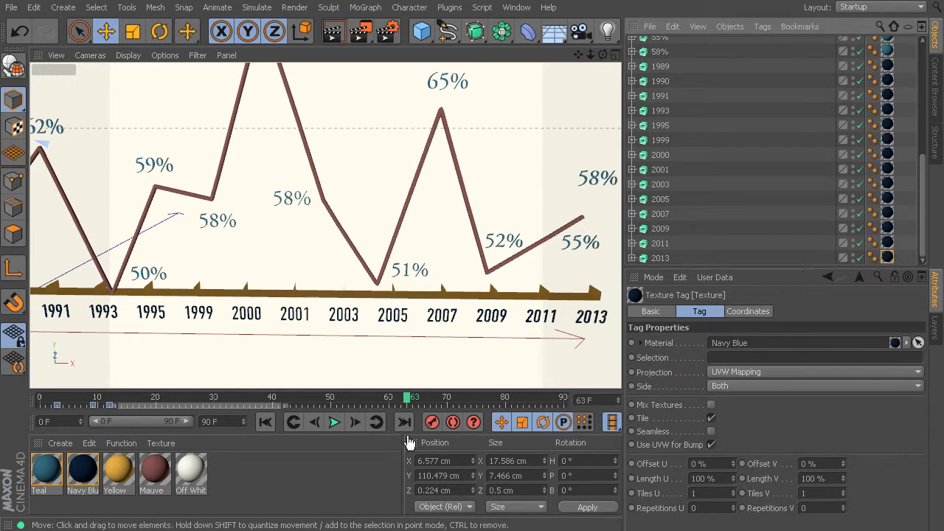
- Scrub the animation through to frame 90 and inspect the colored graph from an angled close-up view
scroll(343, 236, "down", 6)
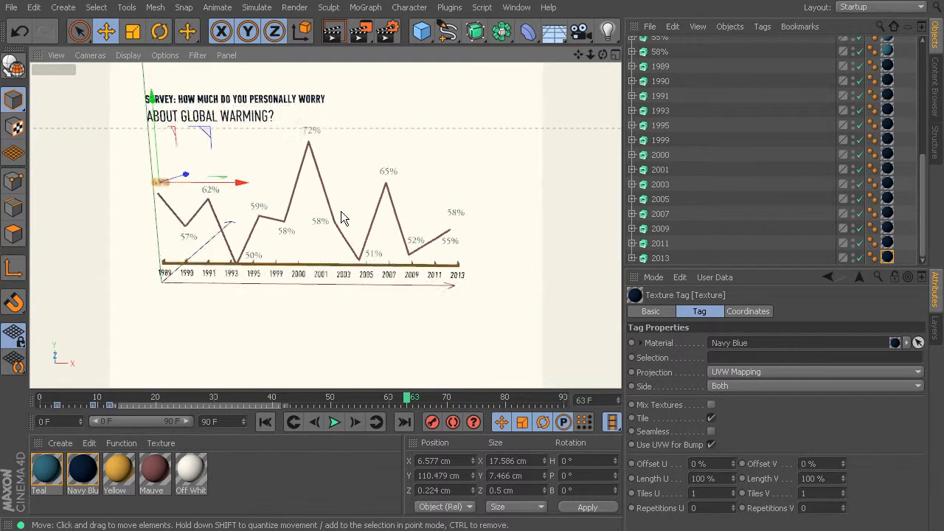
middle_click_drag(341, 211, 366, 214, "alt")
mouse_move(76, 395)
left_mouse_down()
mouse_move(458, 387)
mouse_move(81, 369)
mouse_move(308, 362)
mouse_move(611, 372)
left_mouse_up()
scroll(302, 188, "up", 5)
left_click_drag(304, 188, 492, 240, "alt")
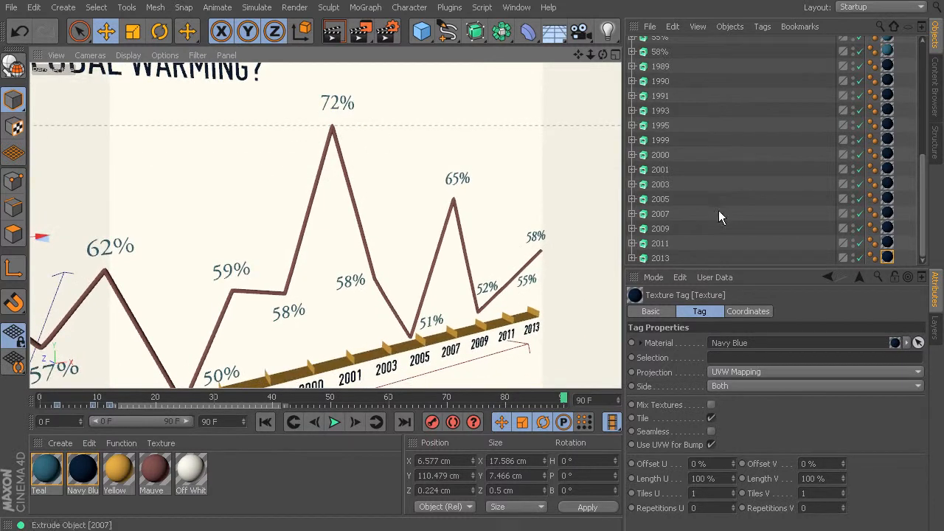